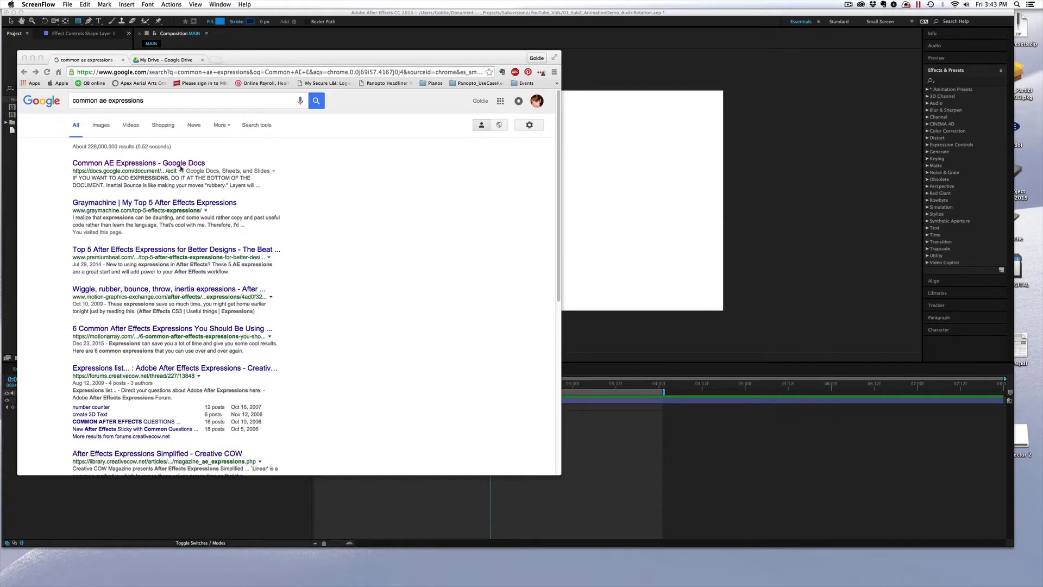
# Switch Chrome to the Google Drive tab previewing CommonAEExpressions.docx.
pyautogui.click(171, 61)
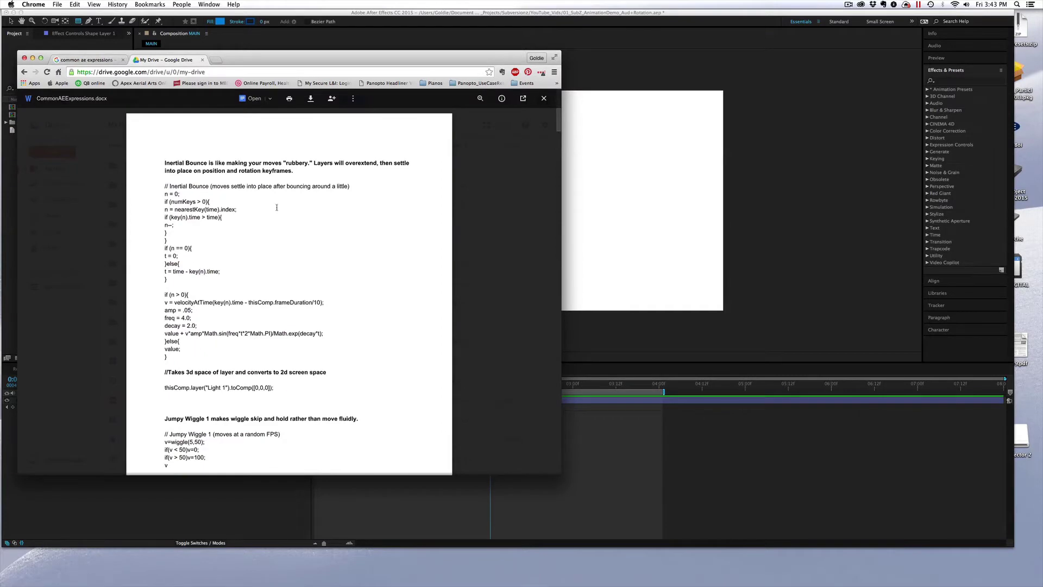
# Scroll through the document preview and back up to the Inertial Bounce section.
pyautogui.scroll(-5, 217, 206)
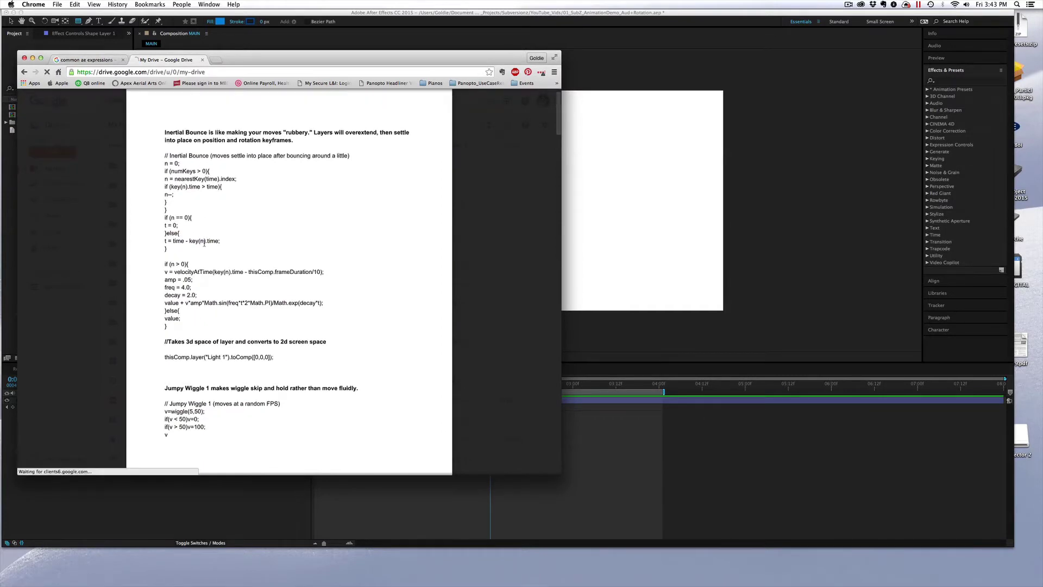
pyautogui.scroll(-3, 205, 243)
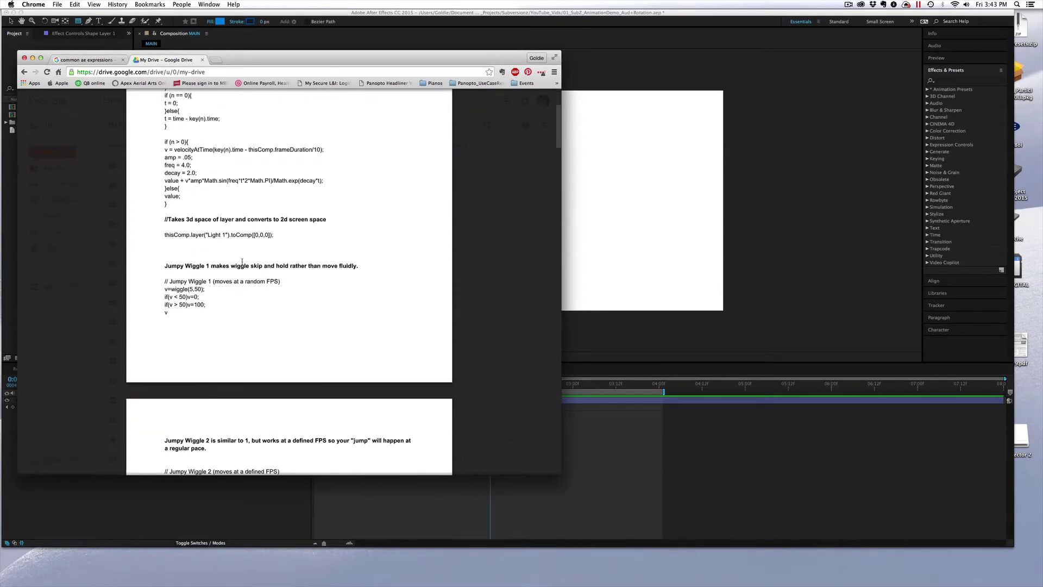
pyautogui.scroll(-6, 243, 263)
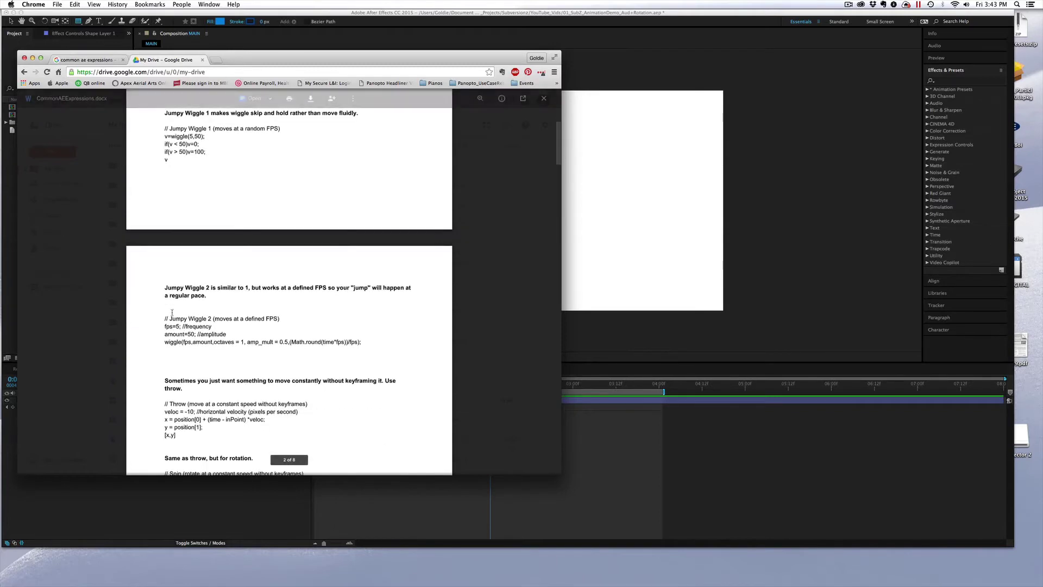
pyautogui.scroll(-6, 180, 301)
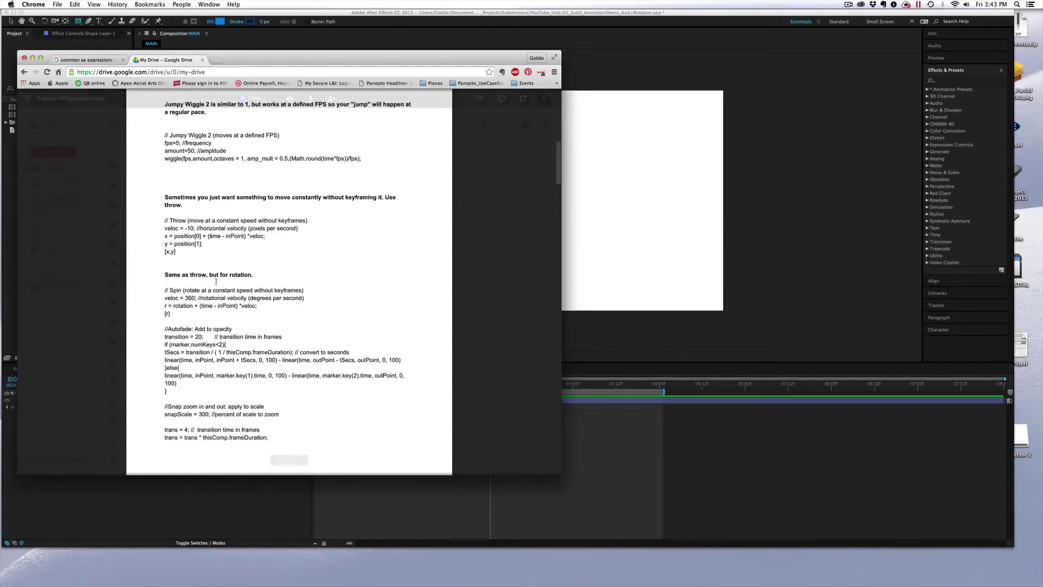
pyautogui.scroll(-4, 278, 286)
pyautogui.scroll(-4, 278, 288)
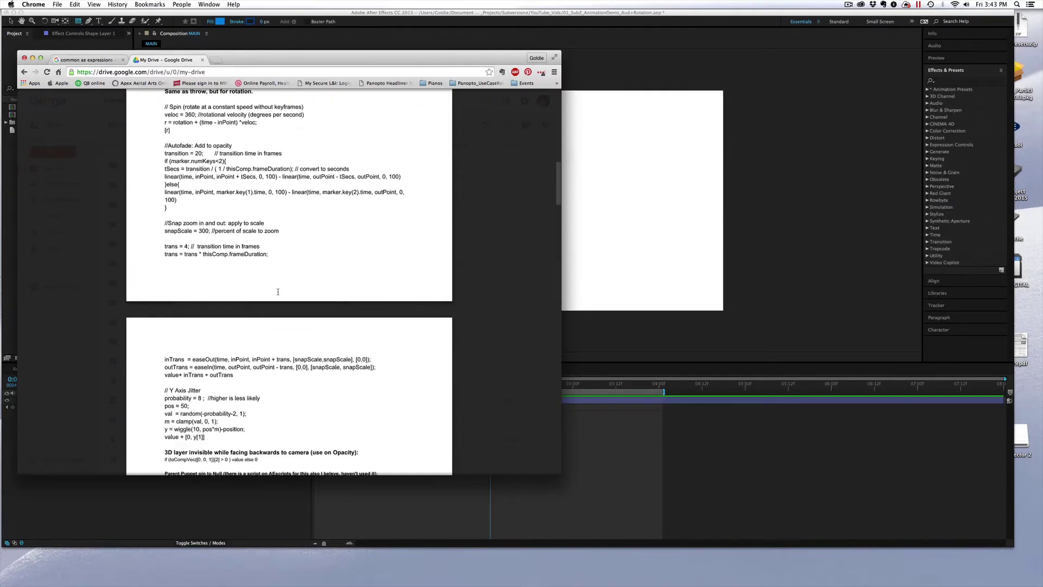
pyautogui.scroll(-8, 277, 291)
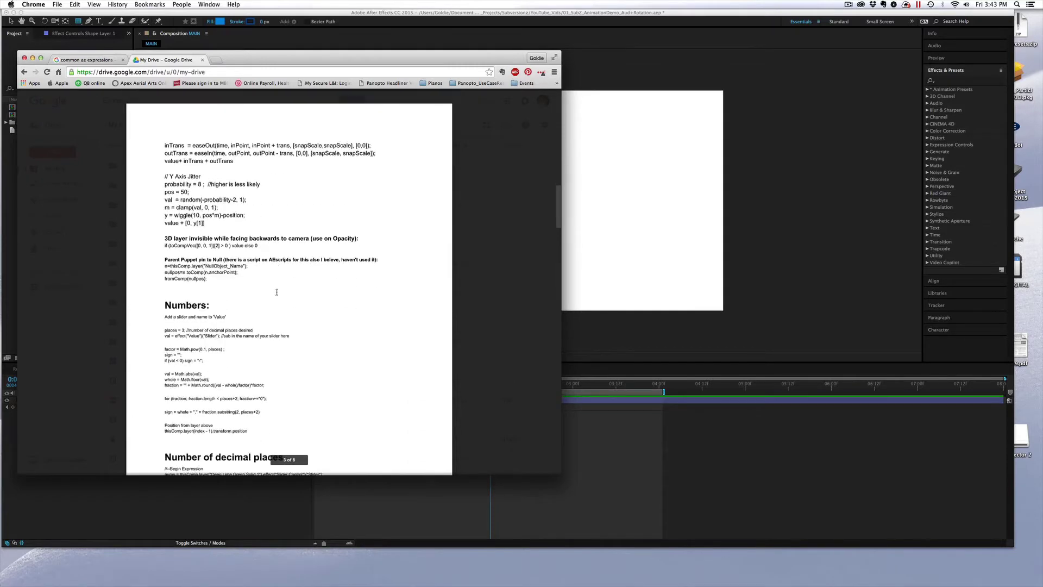
pyautogui.scroll(-16, 277, 293)
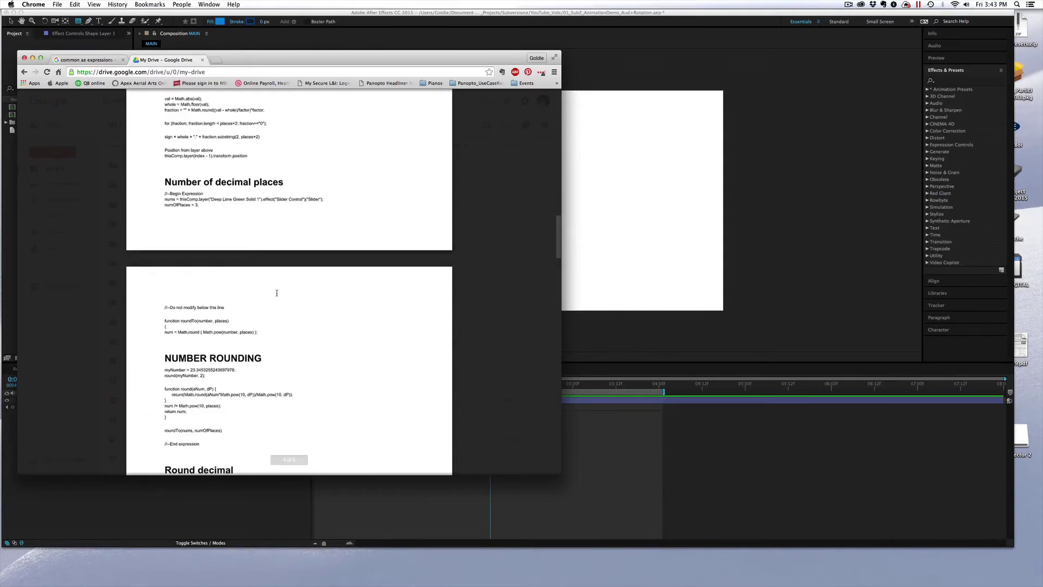
pyautogui.scroll(-7, 276, 293)
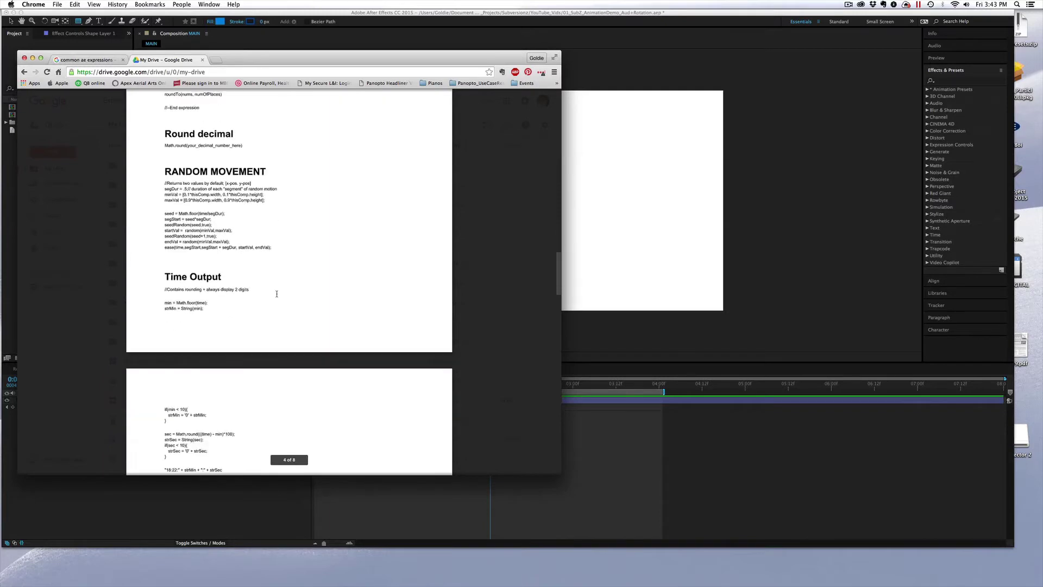
pyautogui.scroll(16, 277, 293)
pyautogui.scroll(20, 276, 294)
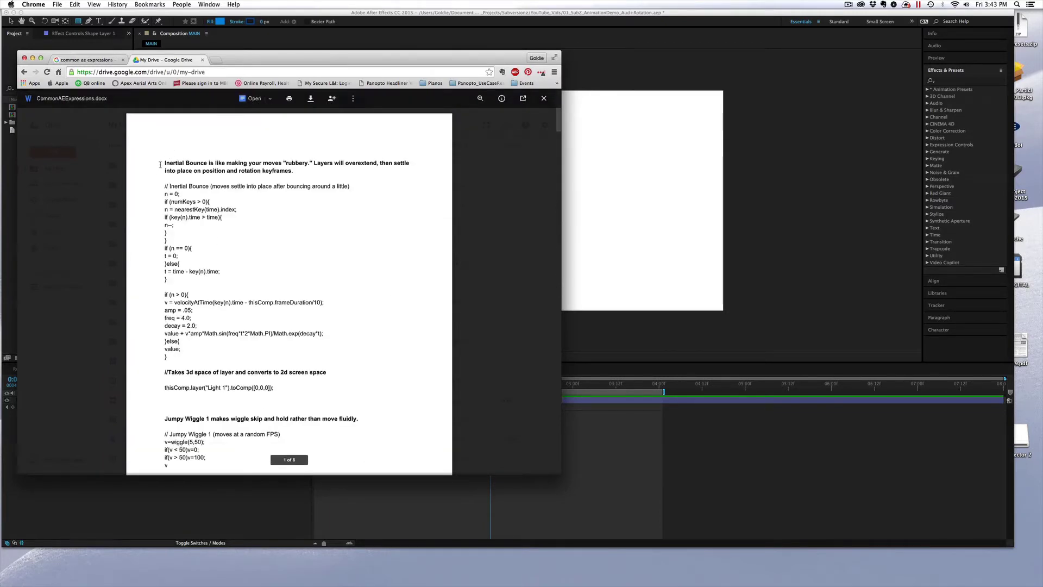
# Select the complete Inertial Bounce expression code, from the comment line to the final value line.
pyautogui.moveTo(161, 163); pyautogui.dragTo(179, 163)
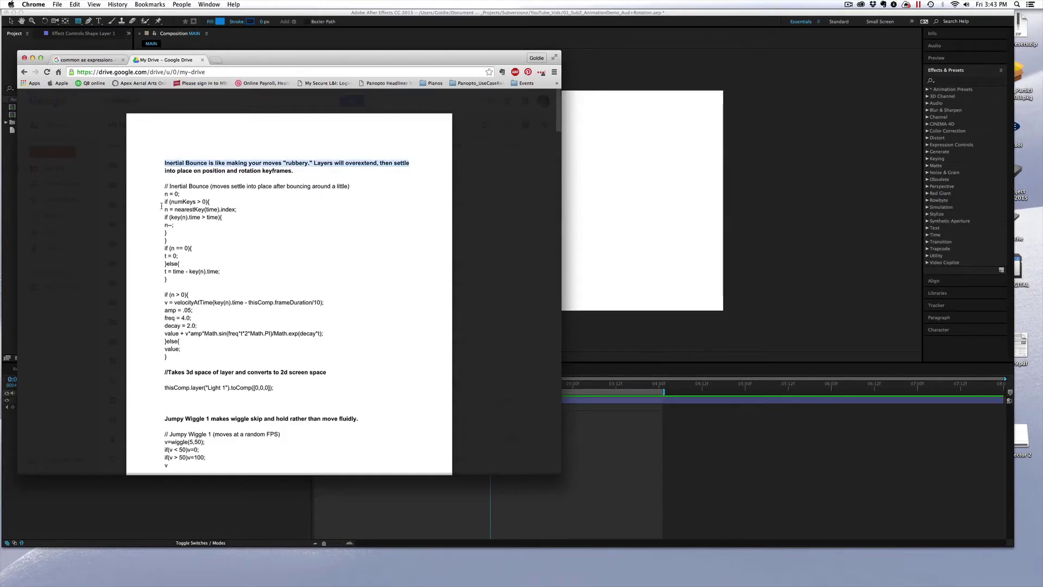
pyautogui.click(164, 186)
pyautogui.moveTo(164, 187); pyautogui.dragTo(238, 349)
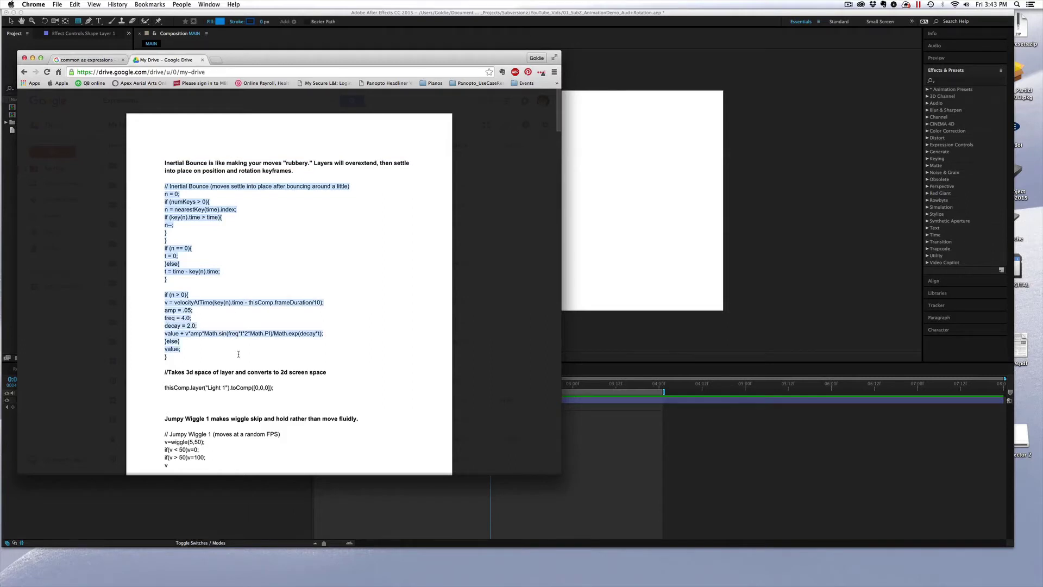
# Back in After Effects, preview Shape Layer 1's square scaling from 0% to 100% from frame 0.
pyautogui.click(621, 463)
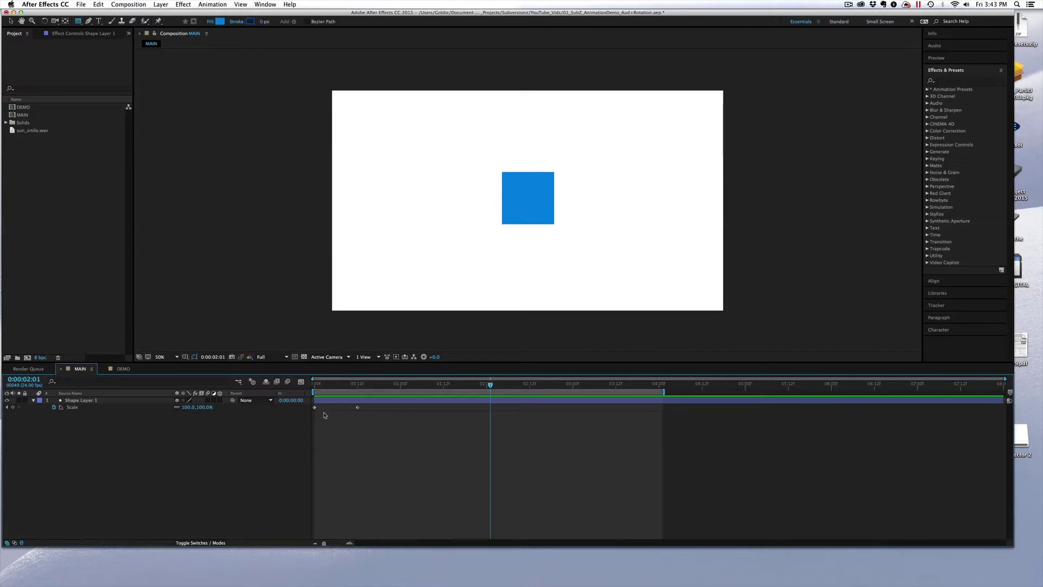
pyautogui.click(321, 384)
pyautogui.moveTo(321, 384); pyautogui.dragTo(288, 388)
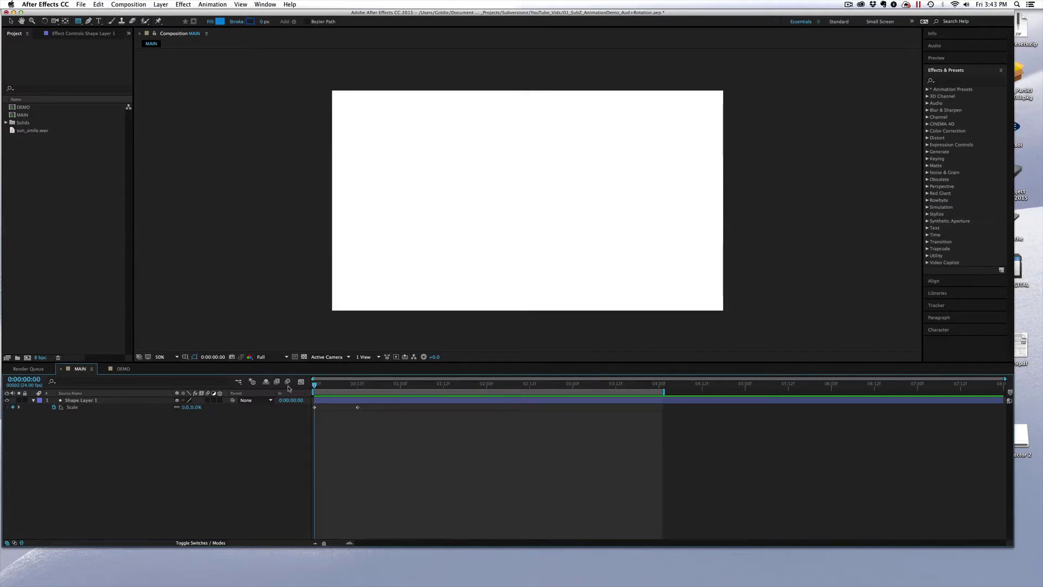
pyautogui.click(117, 409)
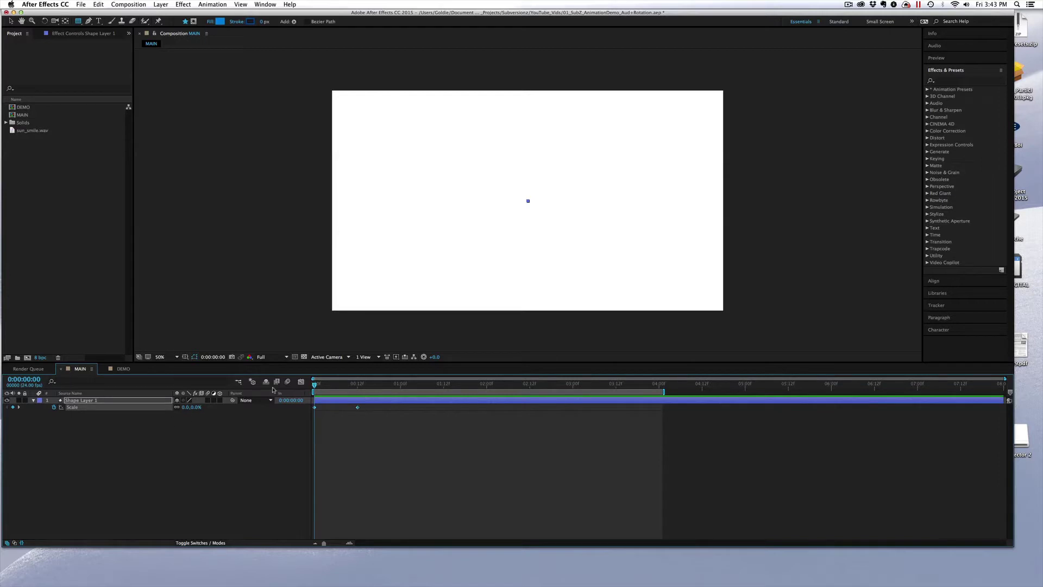
pyautogui.click(358, 388)
pyautogui.click(401, 442)
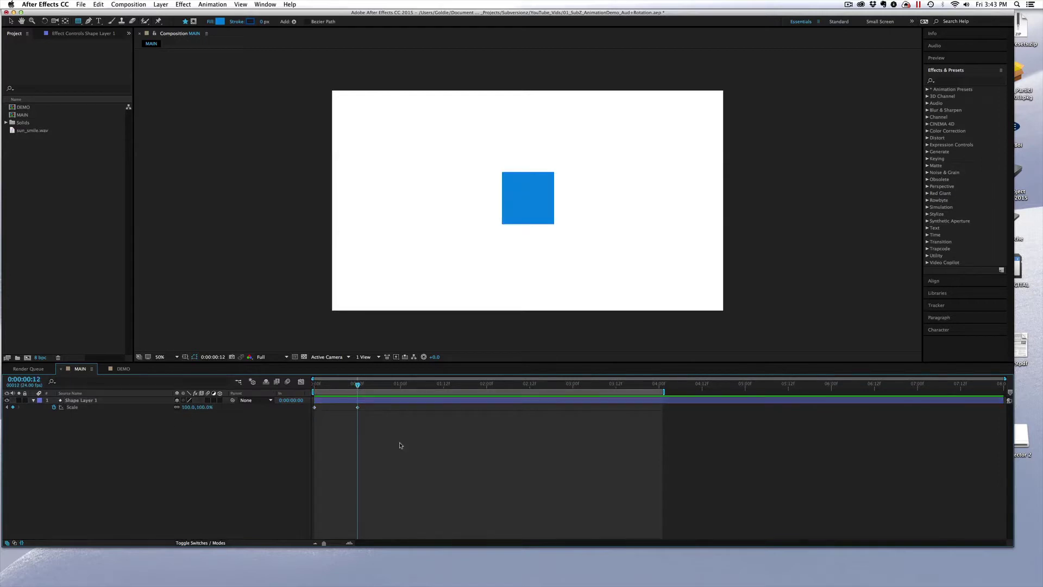
pyautogui.press('space')
# Paste the Inertial Bounce code (amp .05, freq 4.0, decay 2.0) as the Scale expression and preview.
pyautogui.keyDown('alt'); pyautogui.click(54, 407); pyautogui.keyUp('alt')
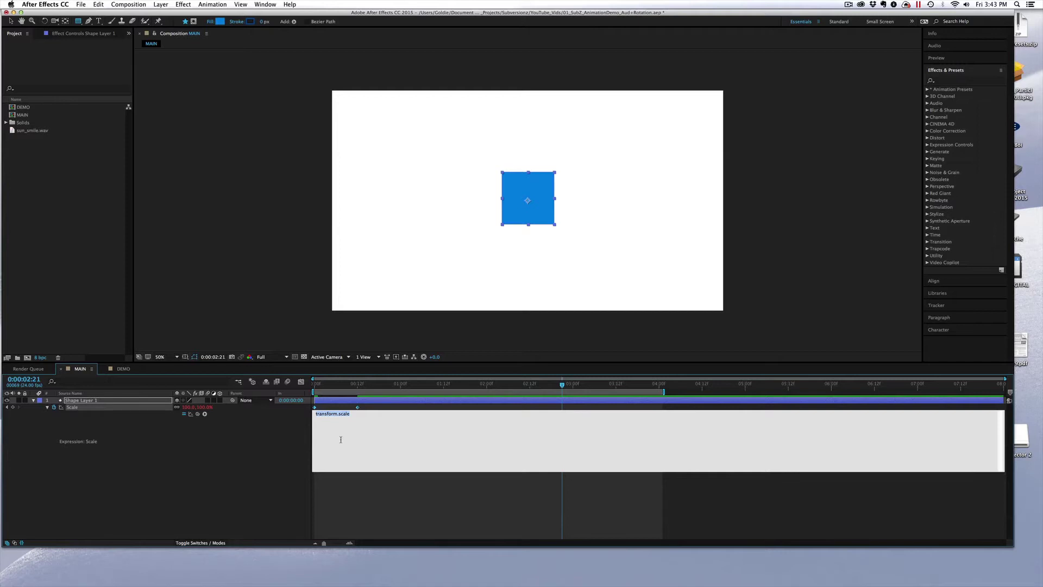
pyautogui.press('super+v')
pyautogui.click(255, 435)
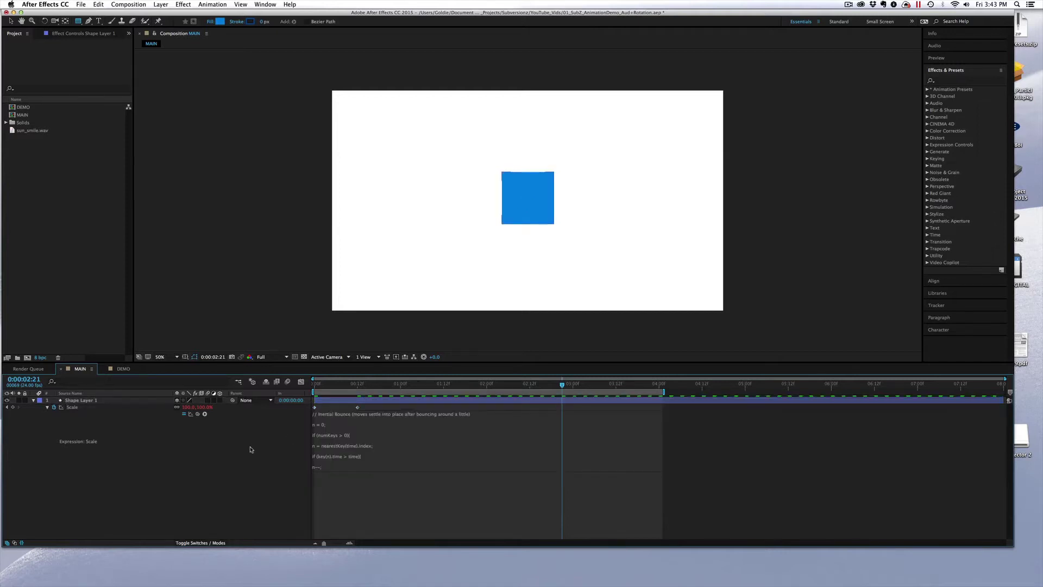
pyautogui.press('space')
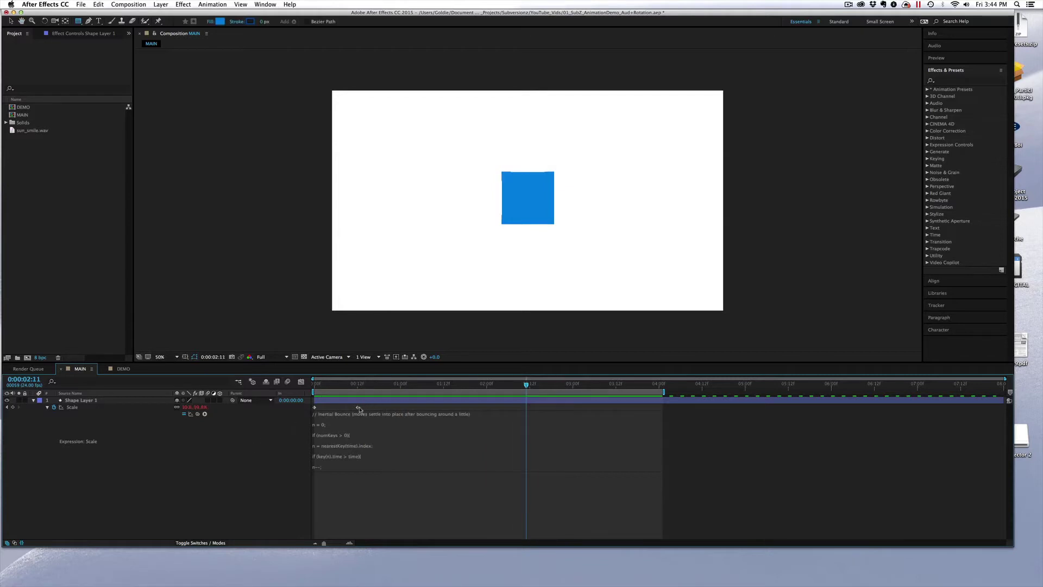
# Shift the second Scale keyframe slightly earlier and preview the quicker bounce.
pyautogui.moveTo(357, 407); pyautogui.dragTo(346, 407)
pyautogui.click(253, 462)
pyautogui.press('space')
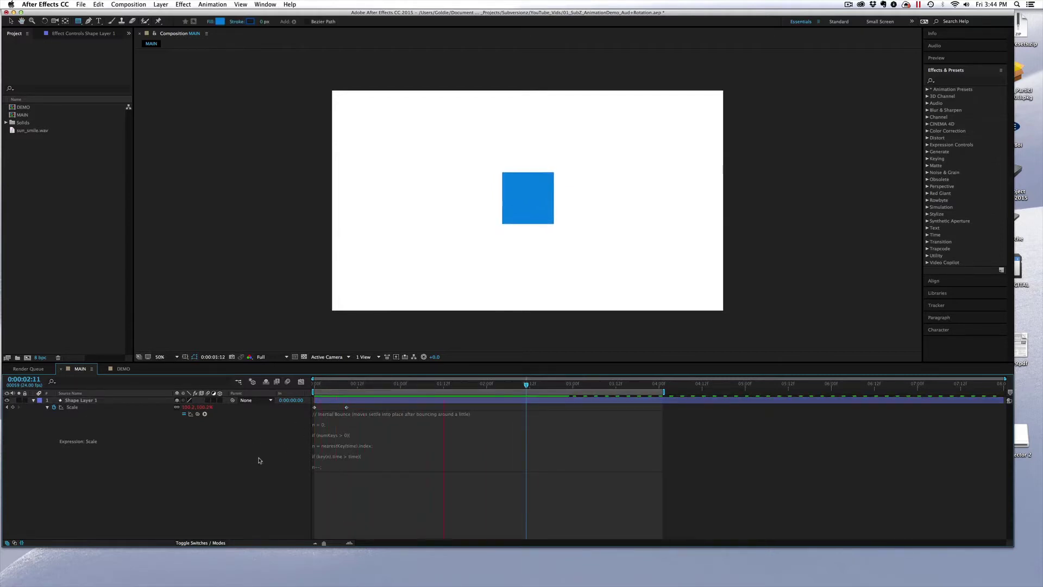
pyautogui.click(372, 434)
pyautogui.scroll(-5, 372, 434)
# Edit the amp, freq and decay values in the Scale expression and commit them.
pyautogui.scroll(-3, 373, 434)
pyautogui.click(347, 442)
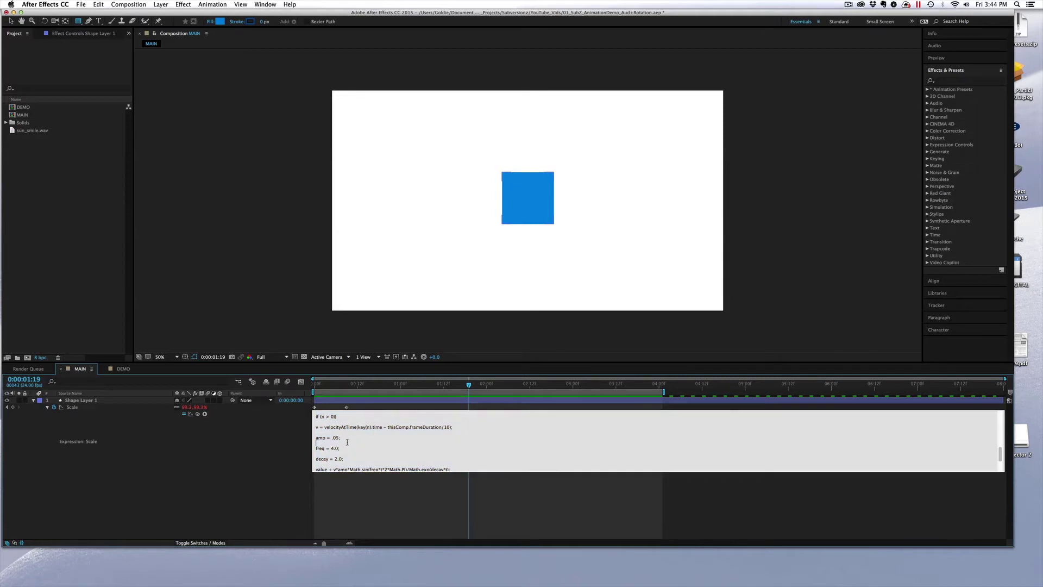
pyautogui.moveTo(315, 438); pyautogui.dragTo(347, 460)
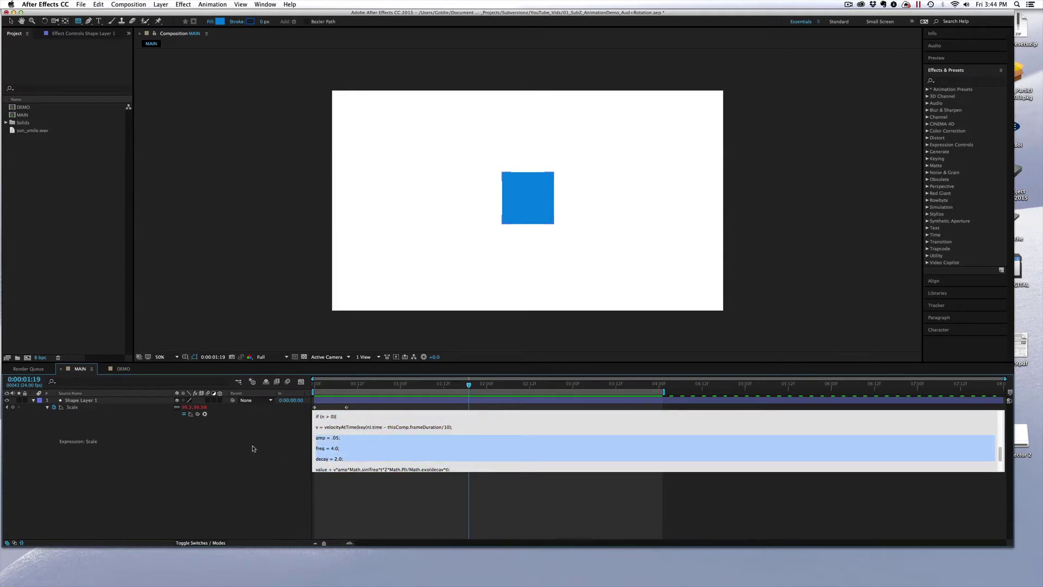
pyautogui.click(328, 438)
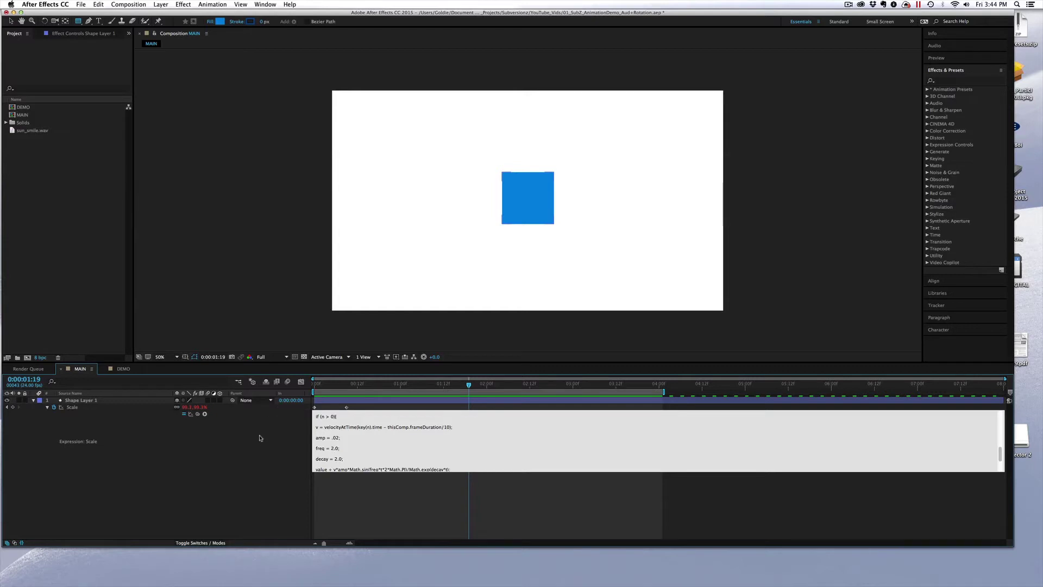
pyautogui.click(273, 447)
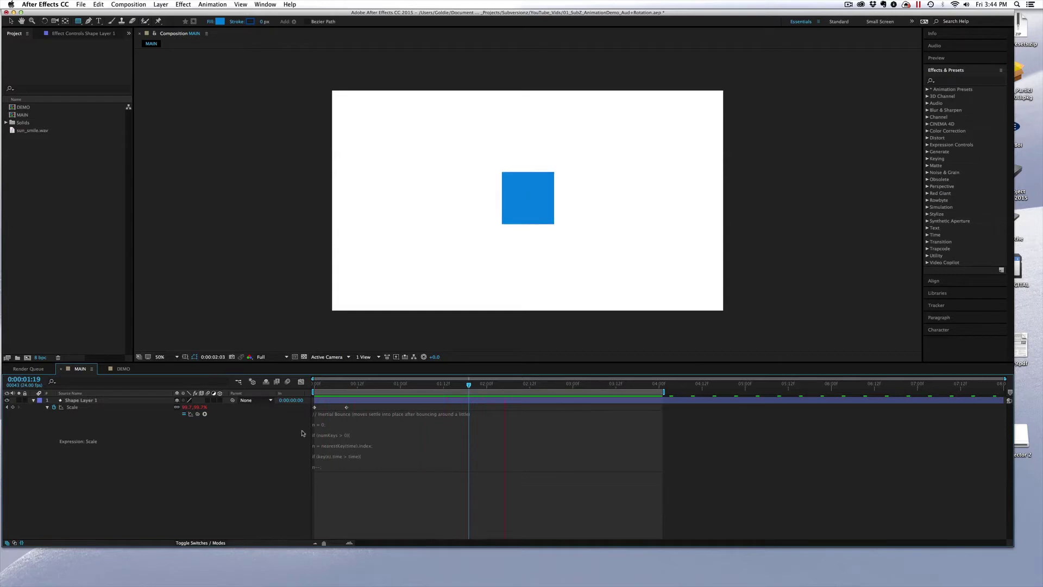
pyautogui.press('space')
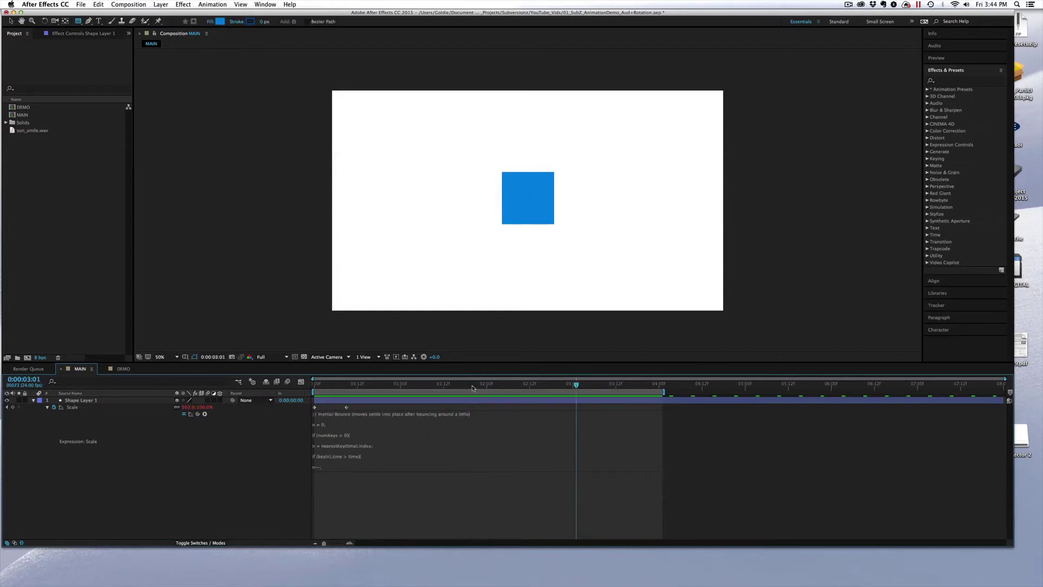
# Preview from 1:20 and pull the second Scale keyframe earlier again.
pyautogui.click(472, 388)
pyautogui.press('space')
pyautogui.press('space')
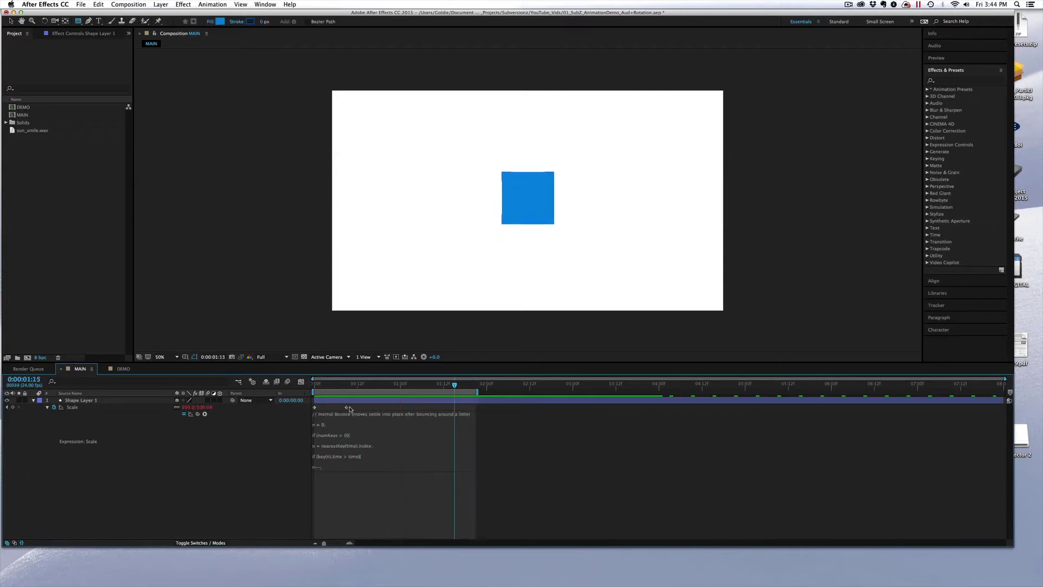
pyautogui.moveTo(347, 407); pyautogui.dragTo(336, 407)
pyautogui.click(258, 446)
pyautogui.press('space')
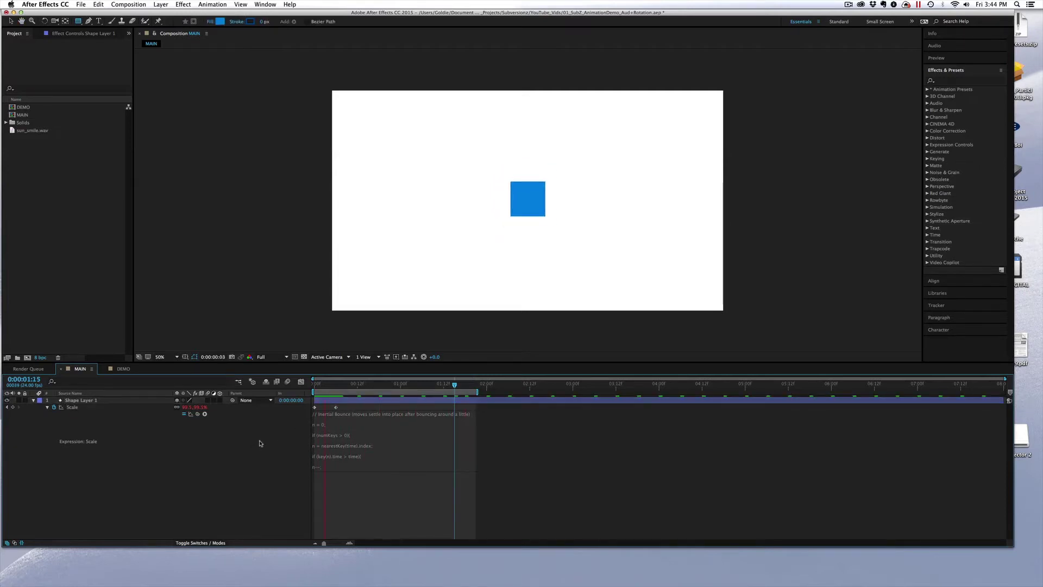
pyautogui.press('space')
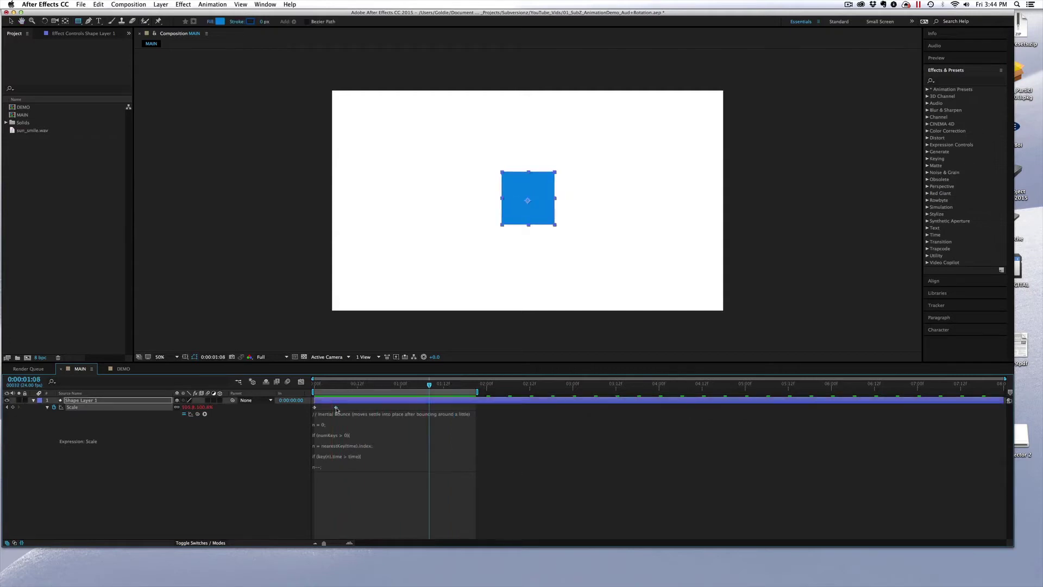
# Fine-tune the second Scale keyframe's timing, ending slightly earlier, and preview the bounce.
pyautogui.moveTo(336, 407); pyautogui.dragTo(369, 409)
pyautogui.press('space')
pyautogui.moveTo(368, 407); pyautogui.dragTo(332, 407)
pyautogui.click(253, 450)
pyautogui.press('space')
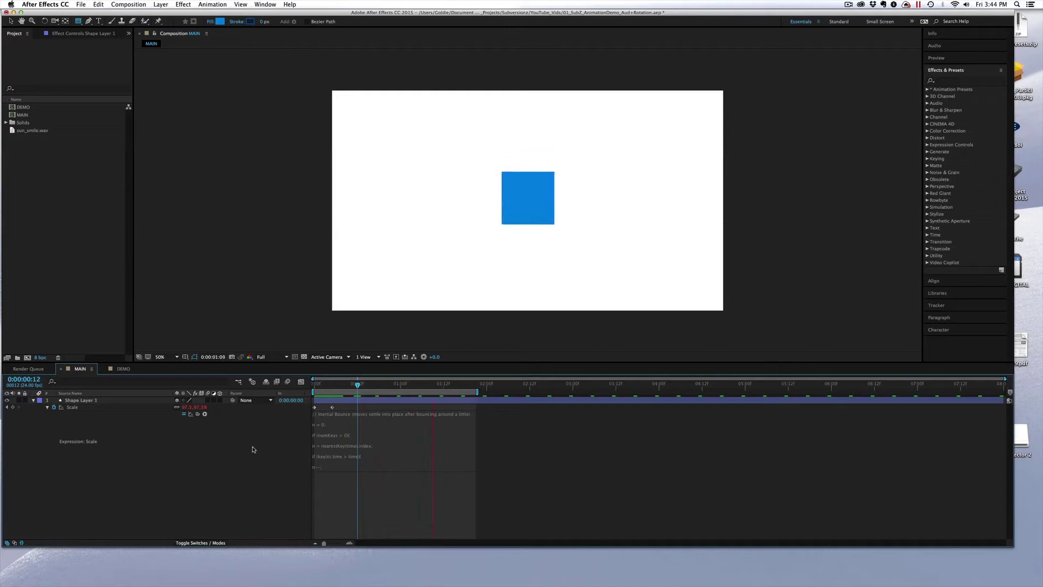
pyautogui.press('space')
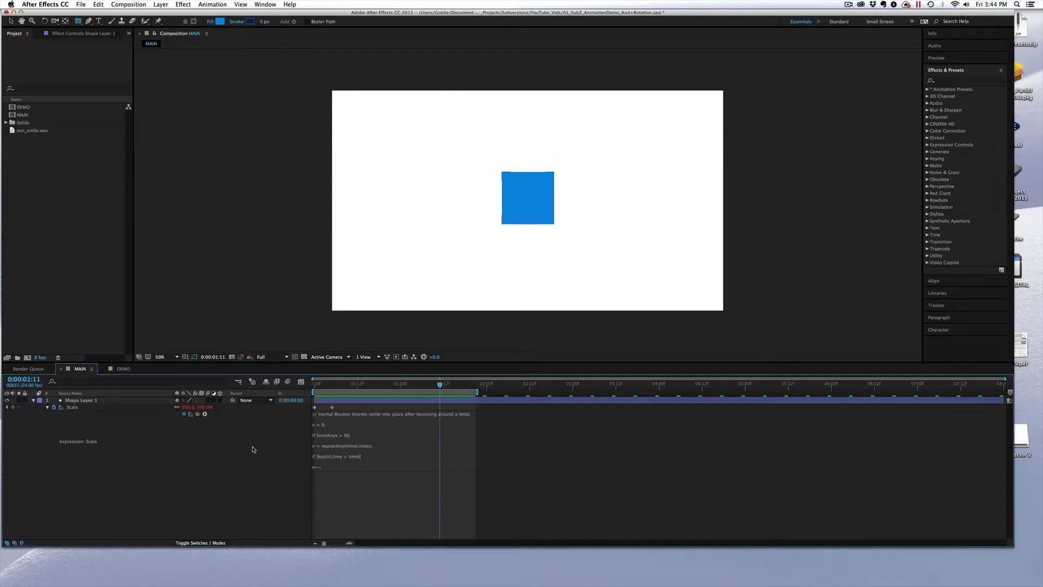
# Delete the Inertial Bounce expression from Shape Layer 1's Scale.
pyautogui.click(374, 433)
pyautogui.press('BackSpace')
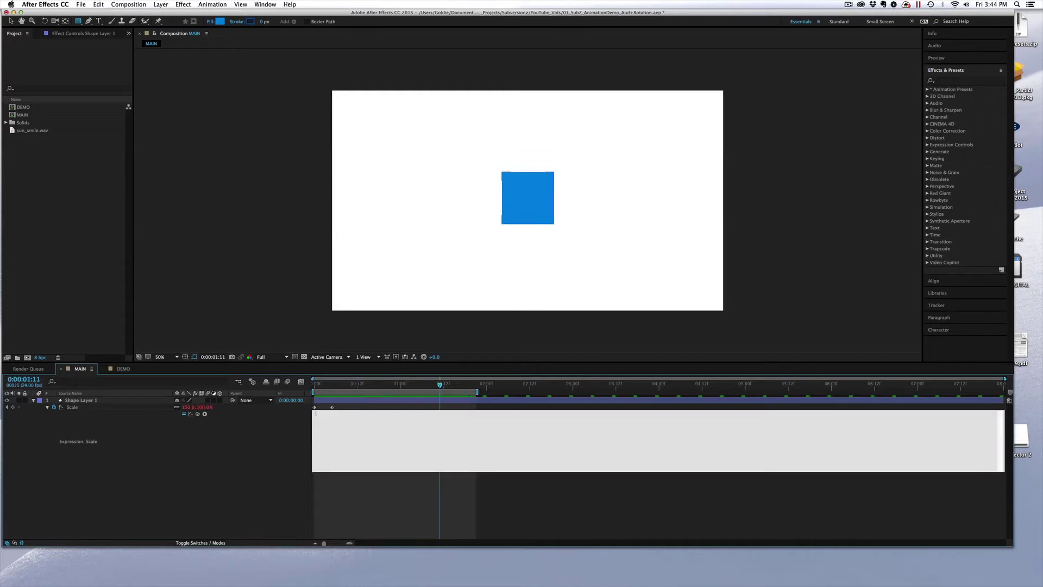
pyautogui.click(100, 401)
# Keyframe Position from −232,540 at 0:00 to 960,540 at 0:00:00:12 and preview the slide-in.
pyautogui.press('p')
pyautogui.moveTo(339, 386); pyautogui.dragTo(359, 391)
pyautogui.click(54, 407)
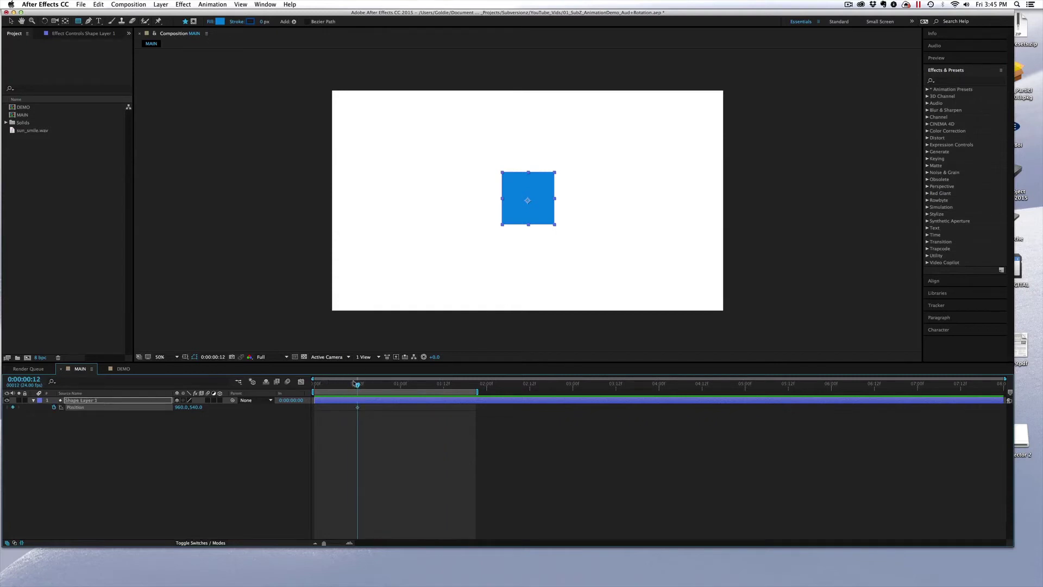
pyautogui.moveTo(357, 388); pyautogui.dragTo(297, 391)
pyautogui.press('v')
pyautogui.moveTo(535, 223); pyautogui.dragTo(293, 223)
pyautogui.click(122, 466)
pyautogui.press('space')
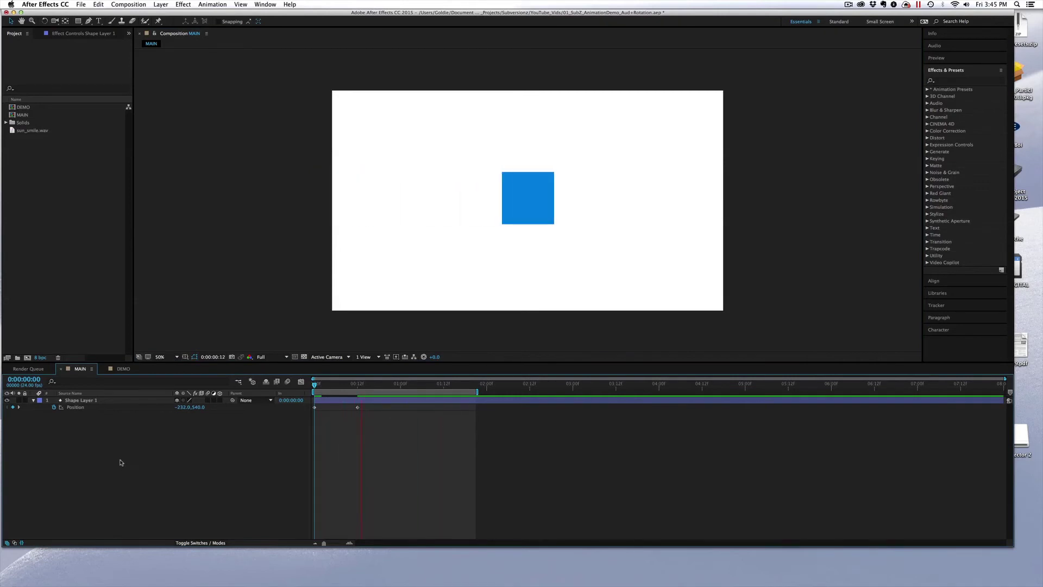
pyautogui.press('space')
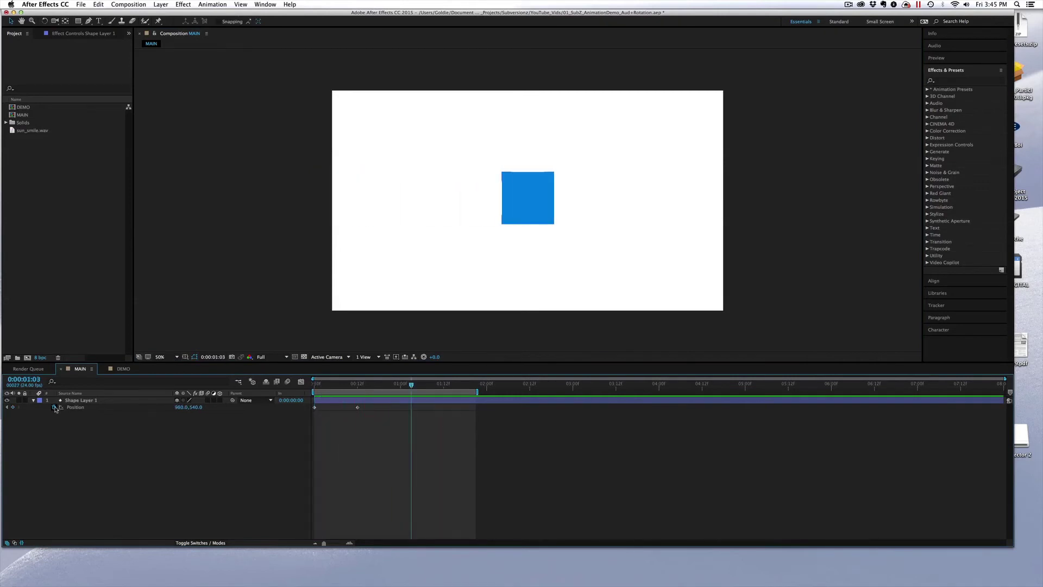
# Replace Position's default transform.position expression with the pasted Inertial Bounce code and preview.
pyautogui.keyDown('alt'); pyautogui.click(54, 408); pyautogui.keyUp('alt')
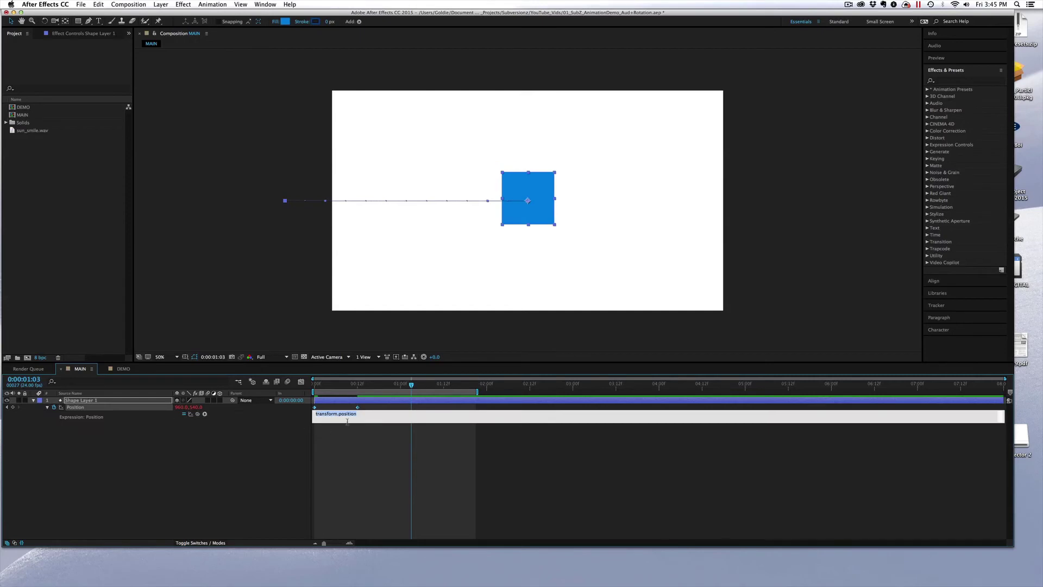
pyautogui.press('BackSpace')
pyautogui.press('super+v')
pyautogui.click(306, 447)
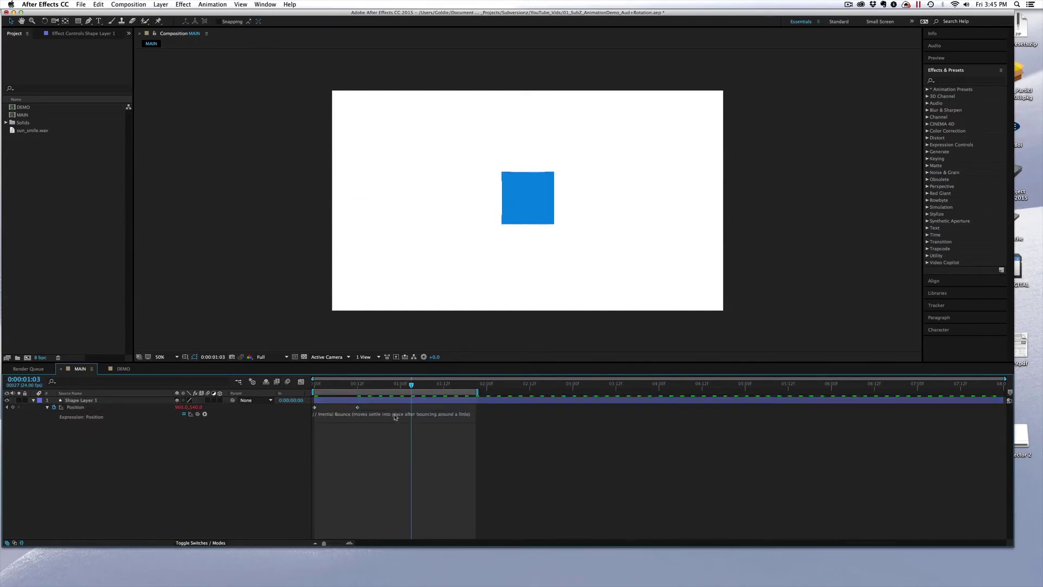
pyautogui.press('space')
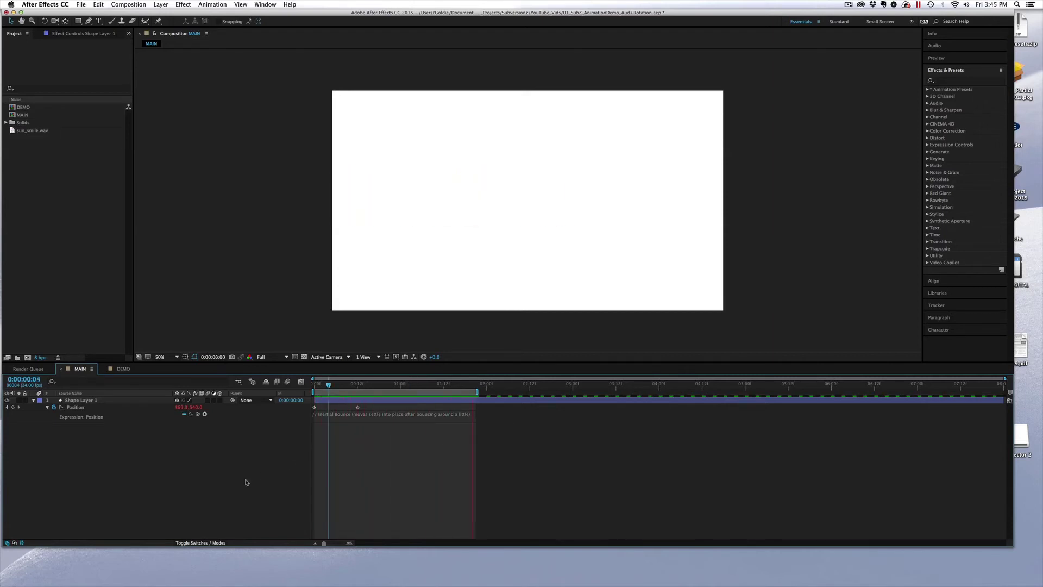
pyautogui.click(350, 417)
pyautogui.click(351, 415)
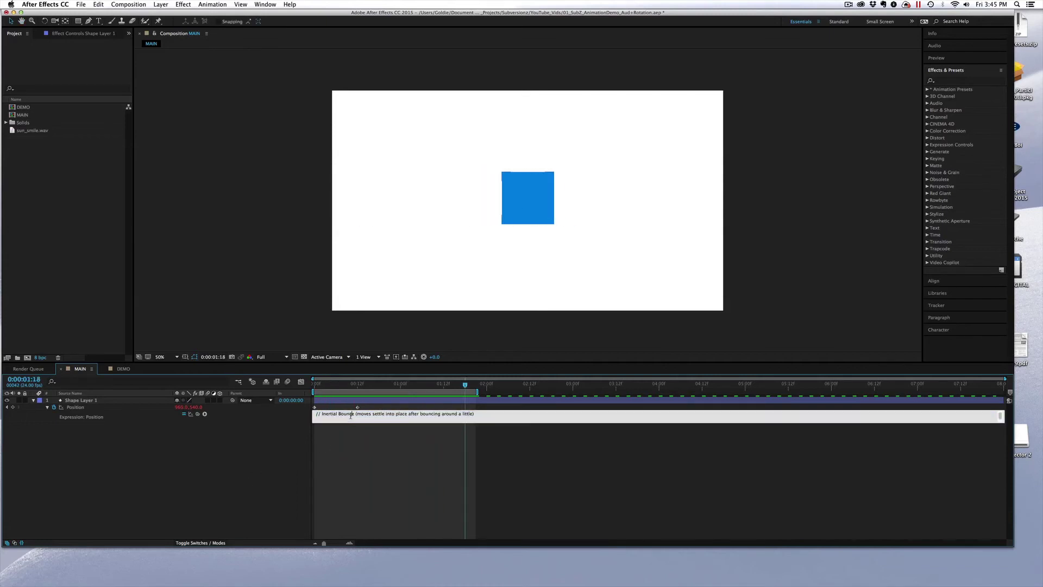
# Change the Position expression's amp from .05 to .02 and preview the softer bounce.
pyautogui.click(255, 460)
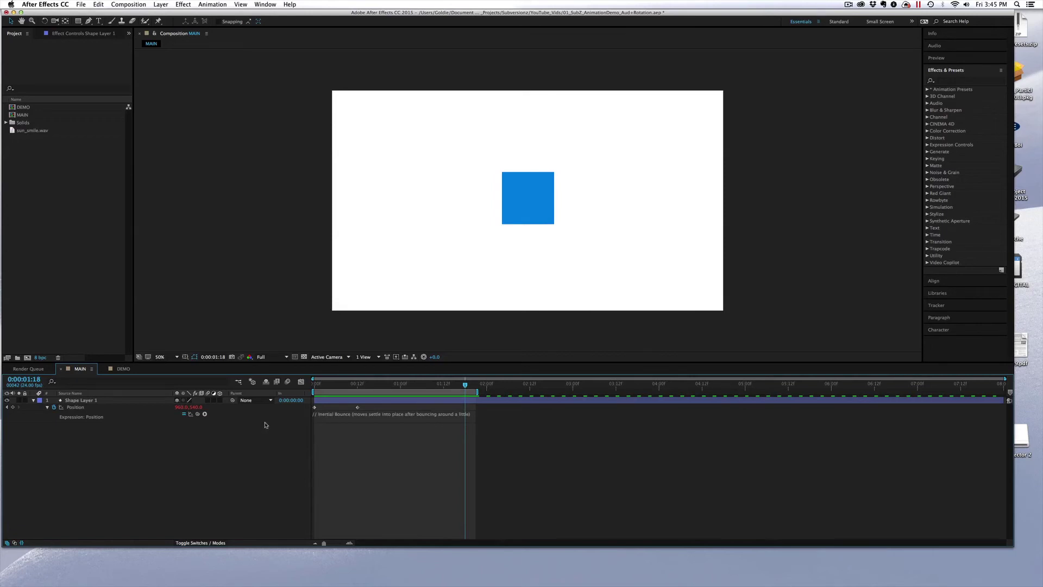
pyautogui.click(332, 422)
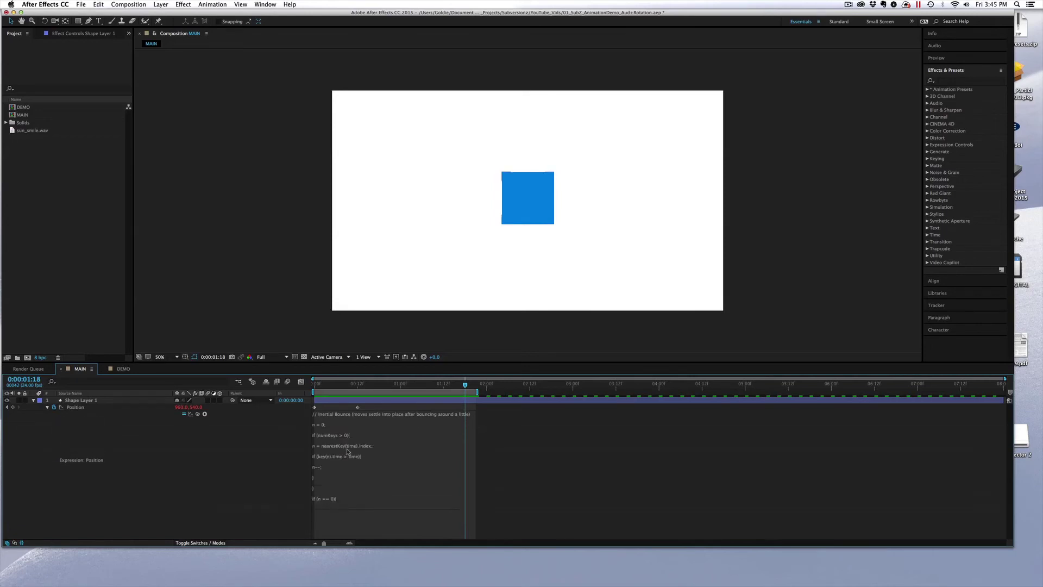
pyautogui.scroll(-6, 383, 454)
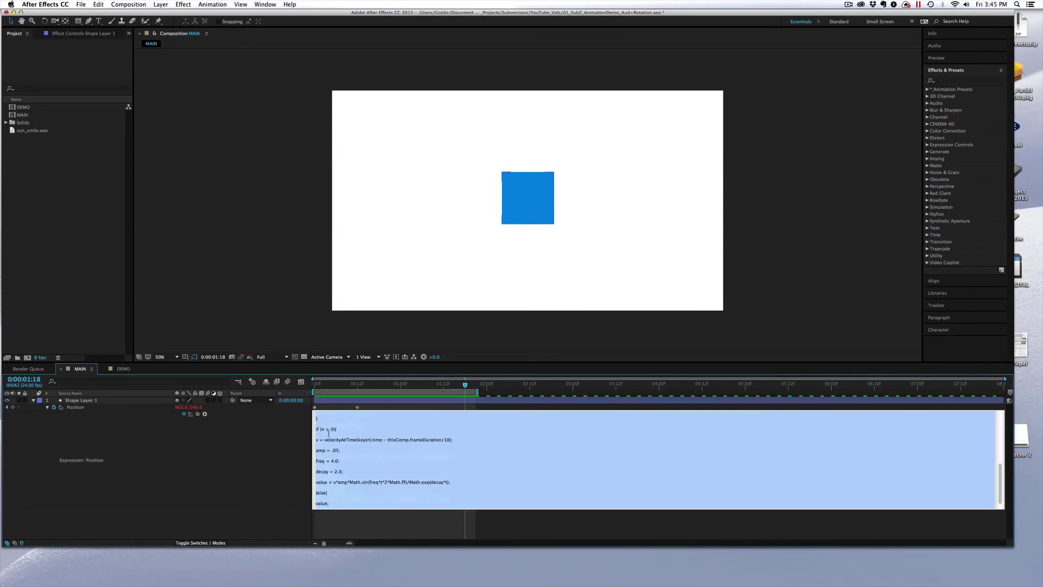
pyautogui.click(326, 449)
pyautogui.moveTo(316, 450); pyautogui.dragTo(353, 471)
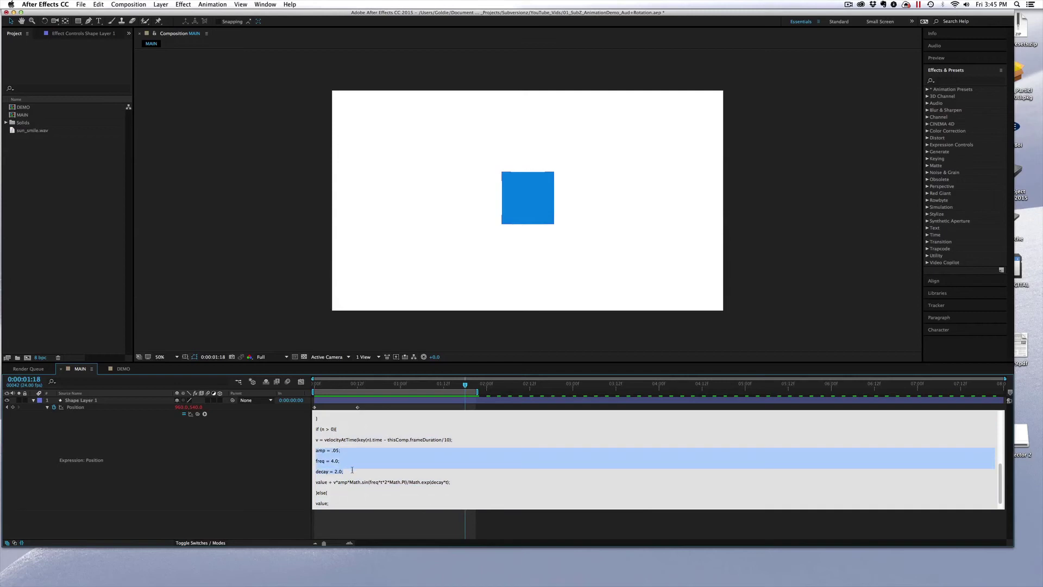
pyautogui.click(339, 450)
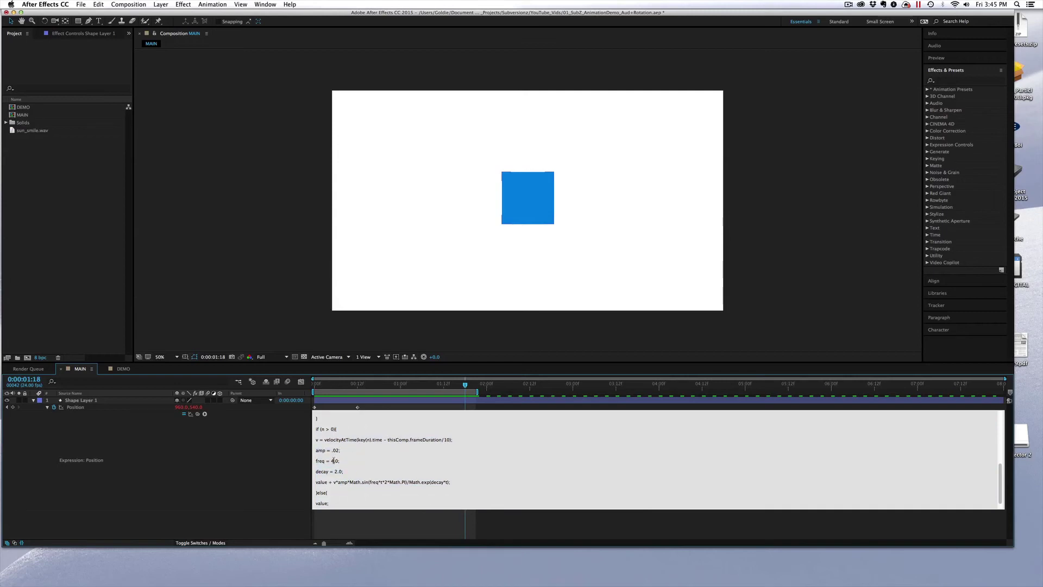
pyautogui.click(272, 468)
pyautogui.press('space')
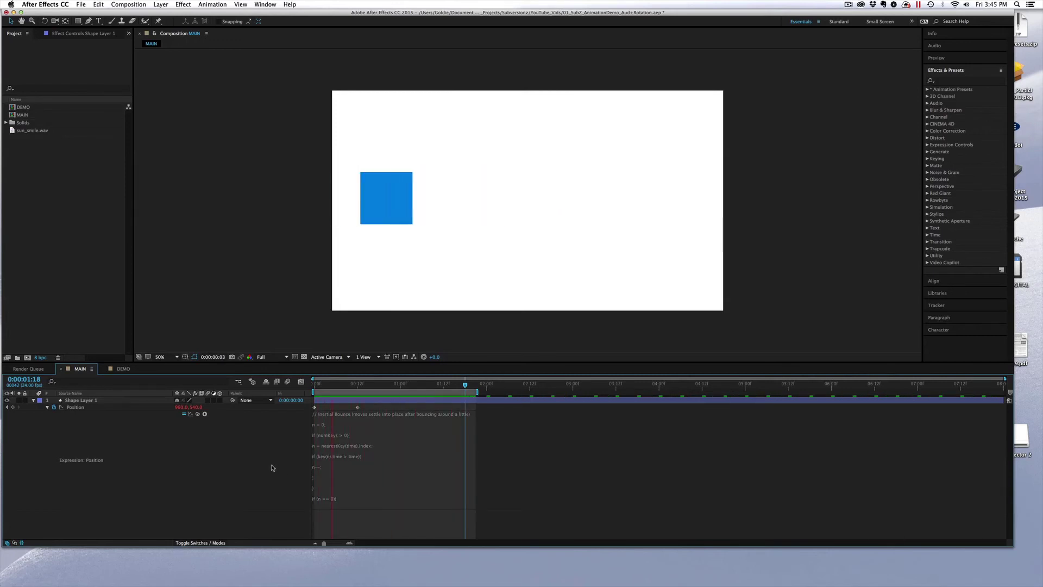
# Drag the final Position keyframe later on the timeline and preview the slower slide-in.
pyautogui.press('space')
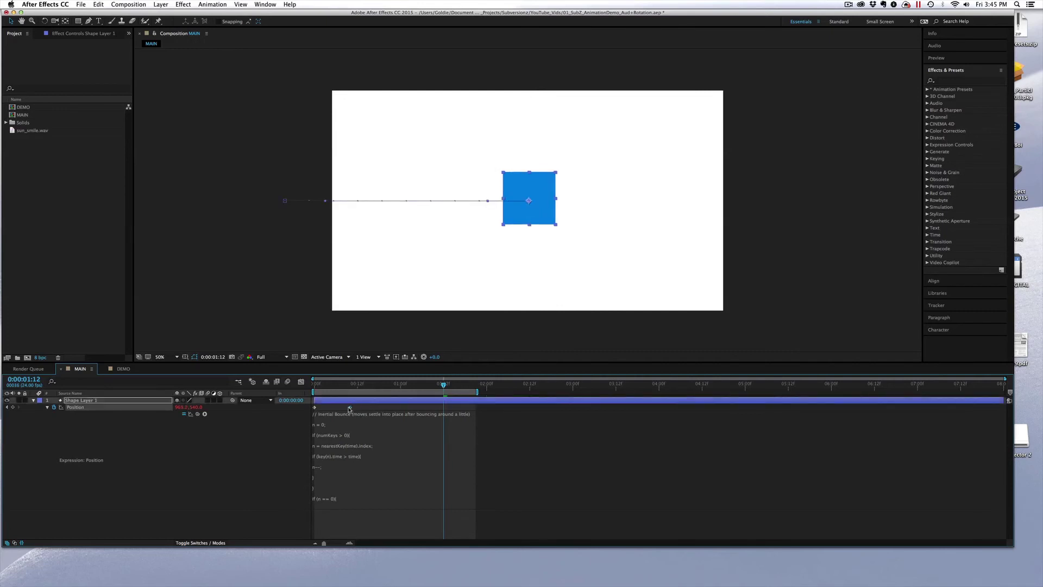
pyautogui.click(287, 448)
pyautogui.press('space')
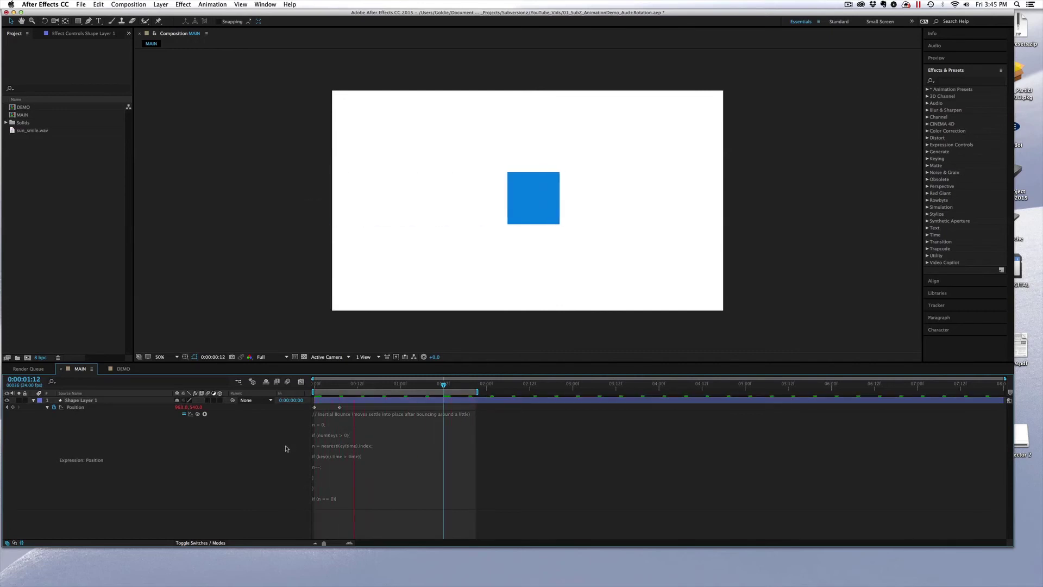
pyautogui.moveTo(340, 407); pyautogui.dragTo(386, 407)
pyautogui.click(259, 466)
pyautogui.press('space')
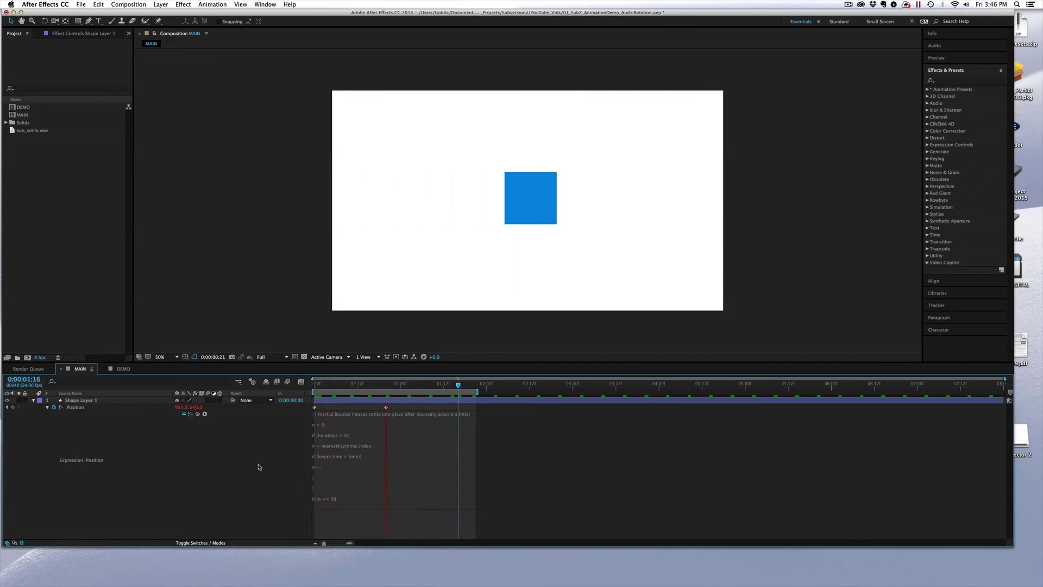
# Apply Easy Ease In to the final Position keyframe, preview, then shift it slightly earlier.
pyautogui.rightClick(387, 408)
pyautogui.moveTo(467, 502)
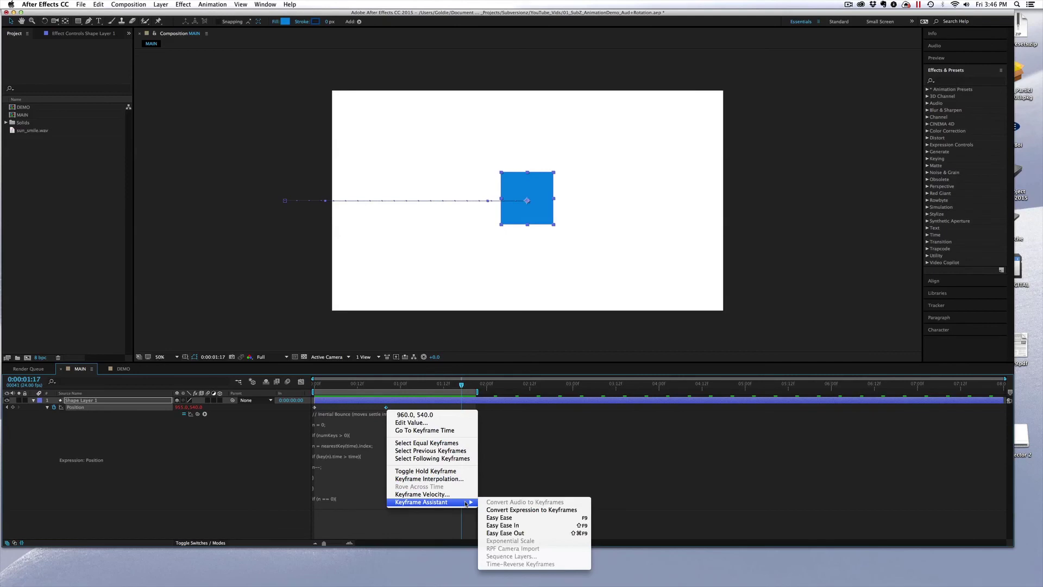
pyautogui.click(505, 526)
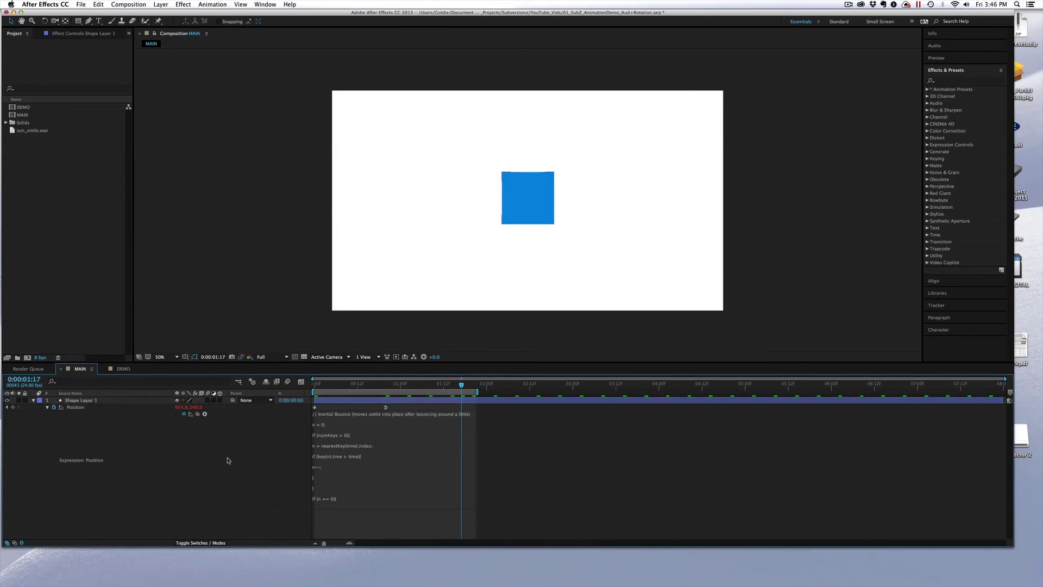
pyautogui.press('space')
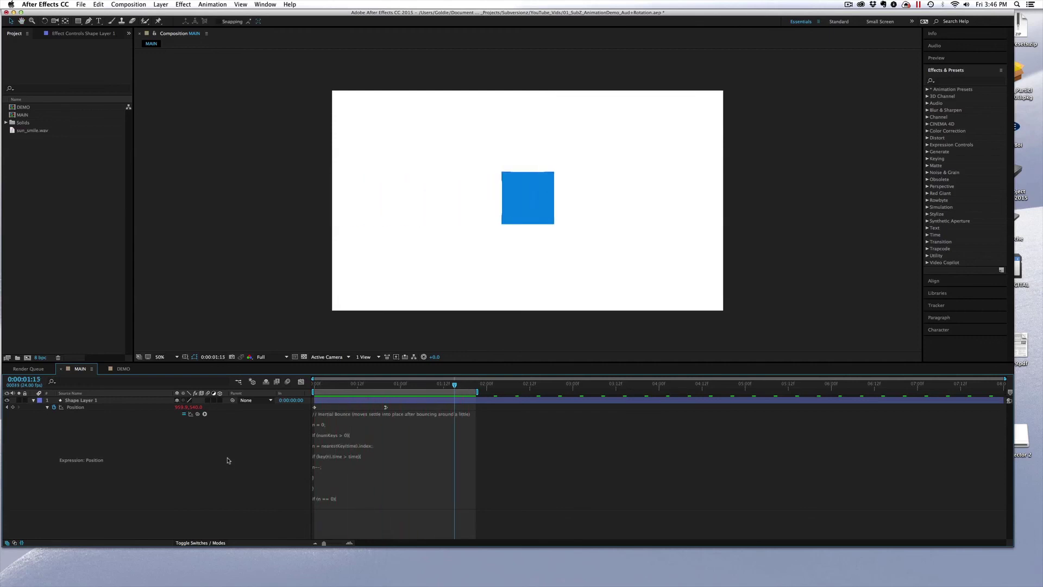
pyautogui.press('space')
pyautogui.press('space')
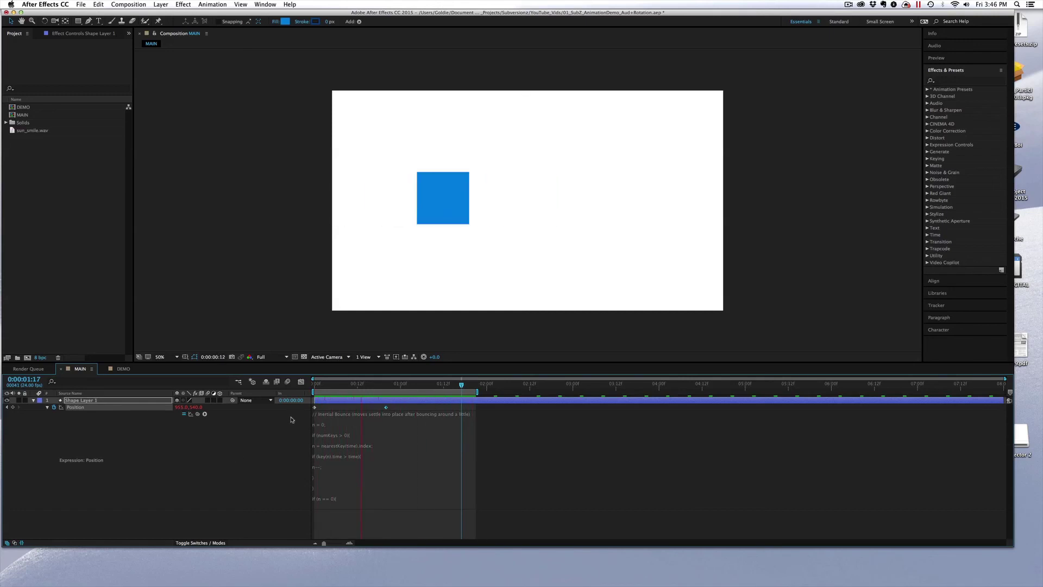
pyautogui.press('space')
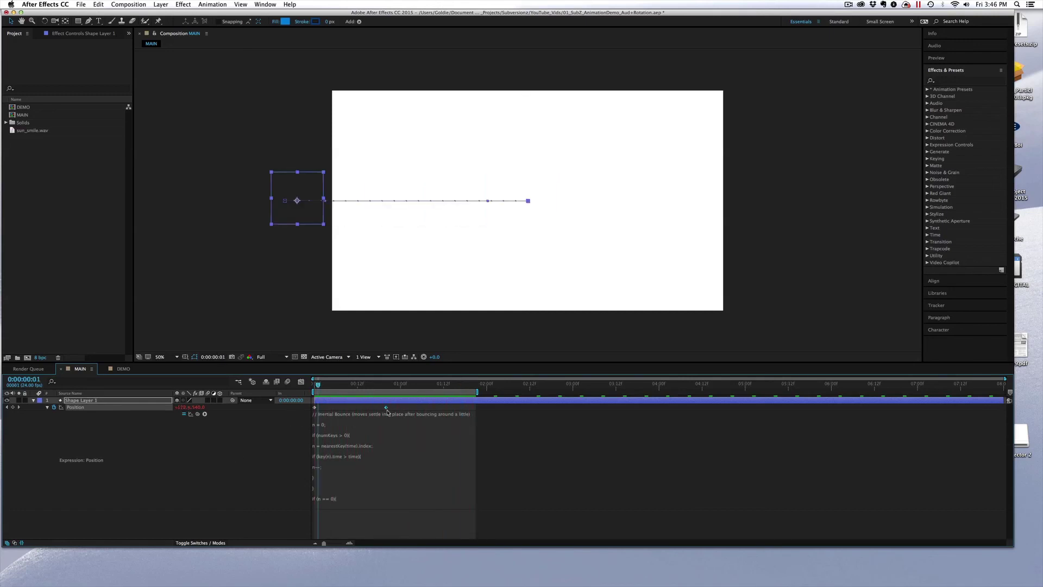
pyautogui.moveTo(386, 408); pyautogui.dragTo(350, 407)
pyautogui.click(257, 453)
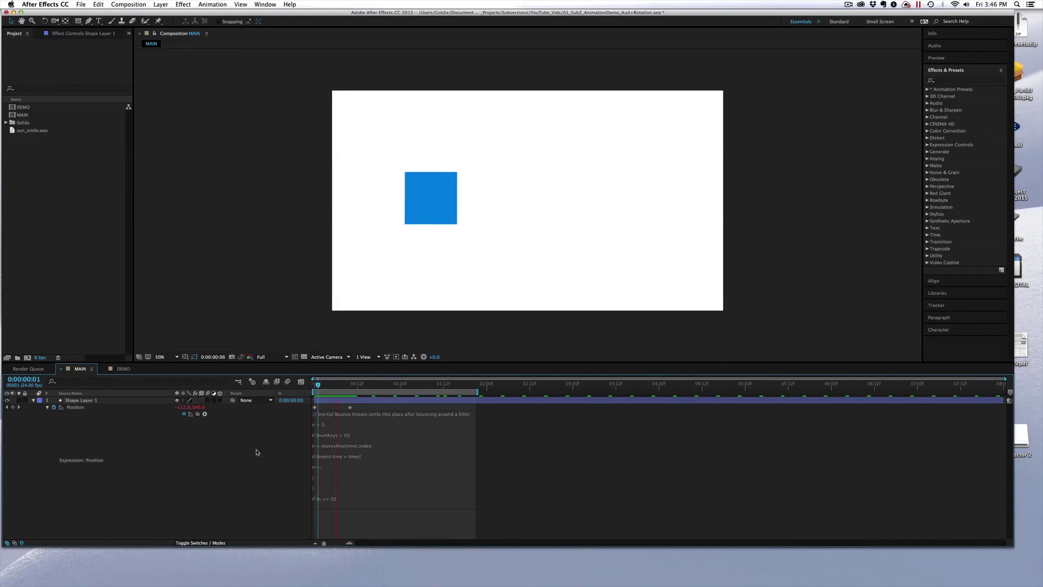